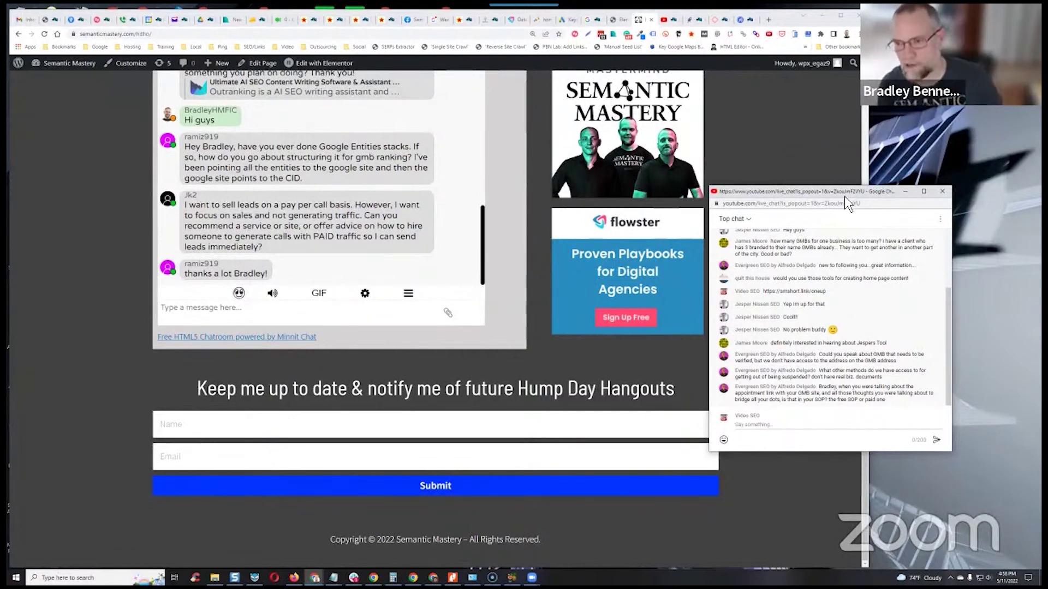
# Drag the YouTube live chat popout right and slightly down, clear of the Semantic Mastery sponsor banner
pyautogui.moveTo(846, 195); pyautogui.dragTo(912, 207)
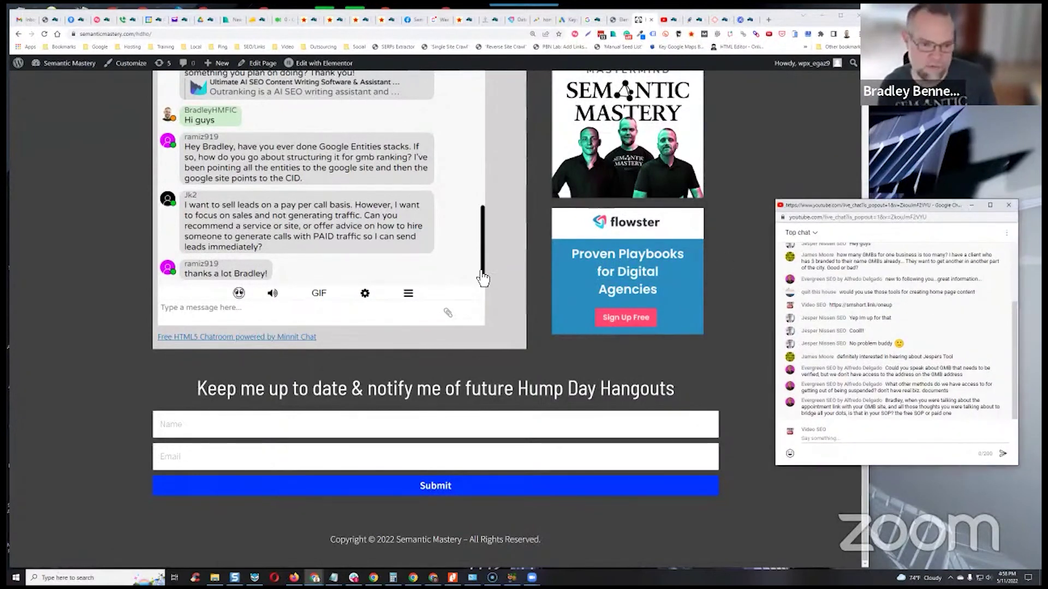
pyautogui.scroll(2, 482, 277)
pyautogui.scroll(-2, 481, 277)
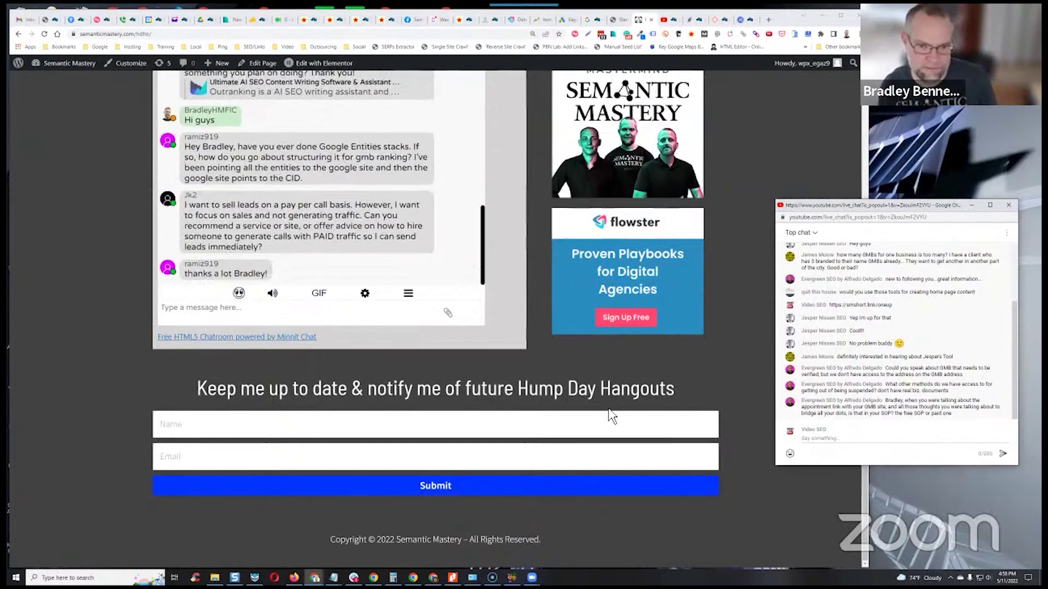